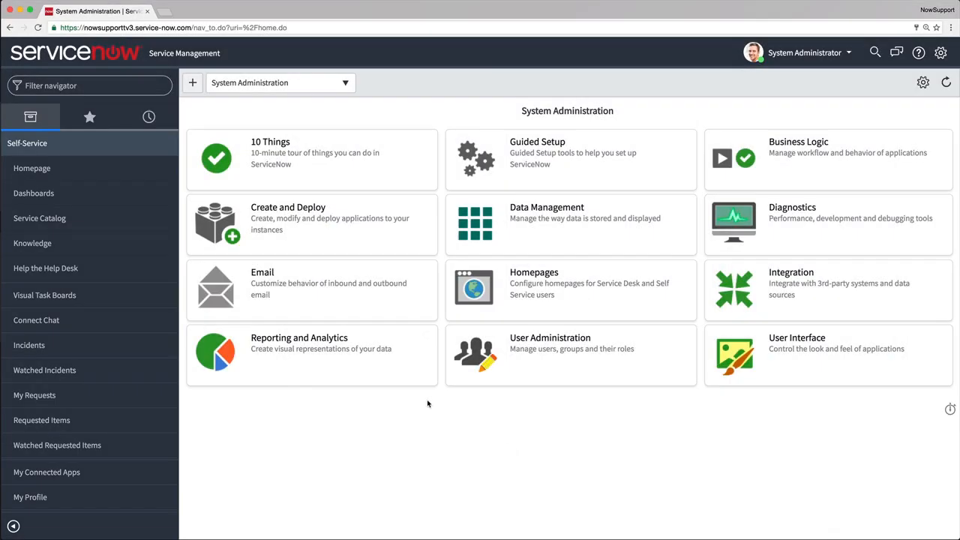
Find System Definition in the navigator, open its Application Menus list, and clear the navigator filter.
{"action": "type", "text": "system definition"}
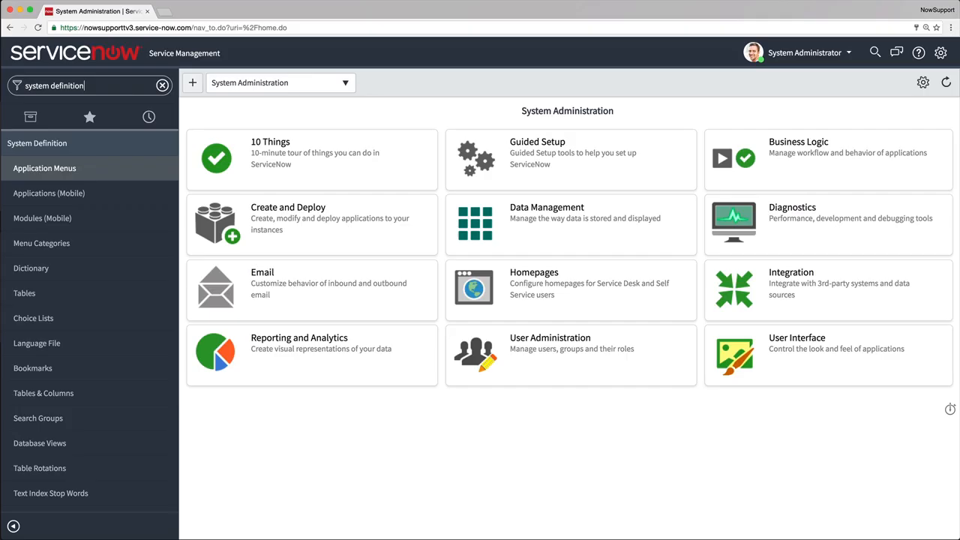
{"action": "left_click", "coordinate": [66, 168]}
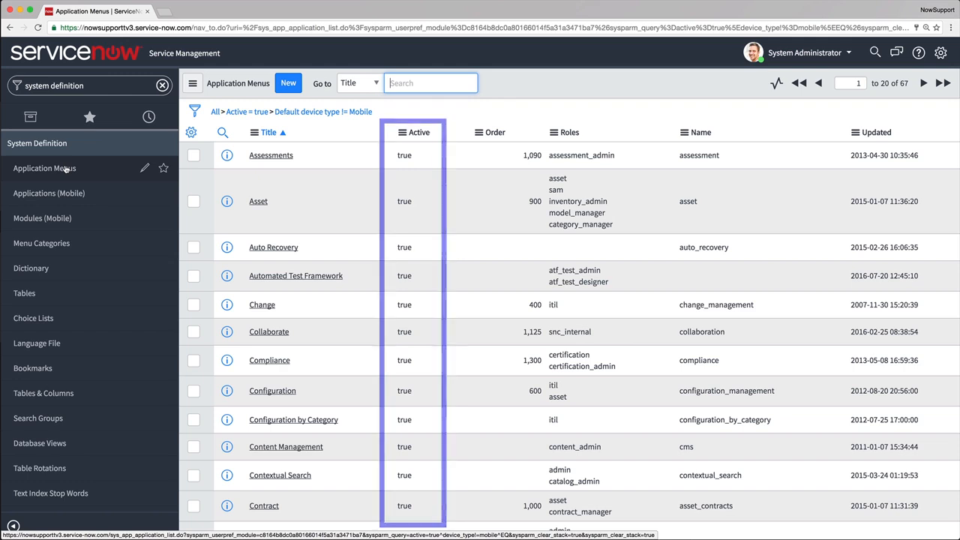
{"action": "left_click", "coordinate": [162, 85]}
{"action": "scroll", "coordinate": [109, 224], "scroll_direction": "down", "scroll_amount": 15}
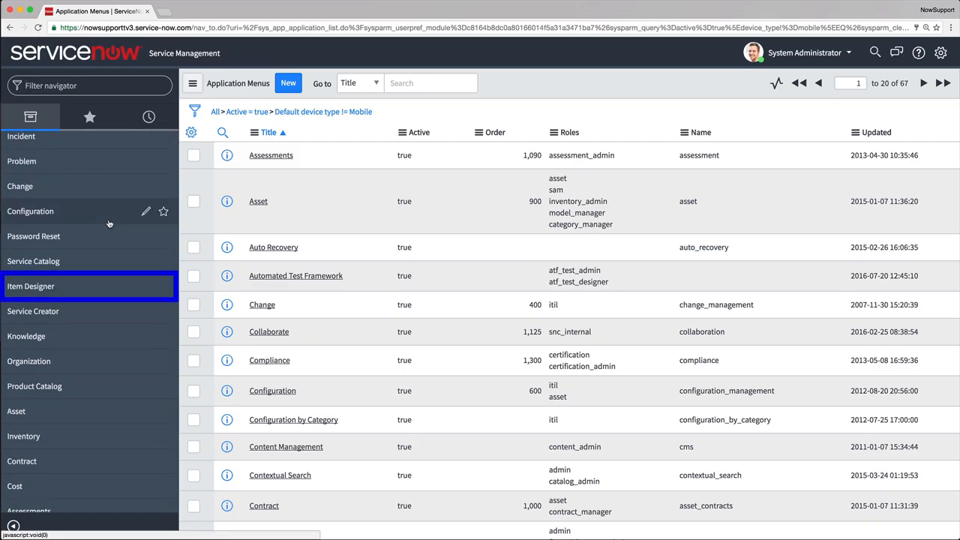
Set the Active value of the Item Designer application menu to false on the second page of the list.
{"action": "left_click", "coordinate": [923, 82]}
{"action": "double_click", "coordinate": [403, 221]}
{"action": "left_click", "coordinate": [411, 222]}
{"action": "left_click", "coordinate": [418, 232]}
{"action": "left_click", "coordinate": [440, 220]}
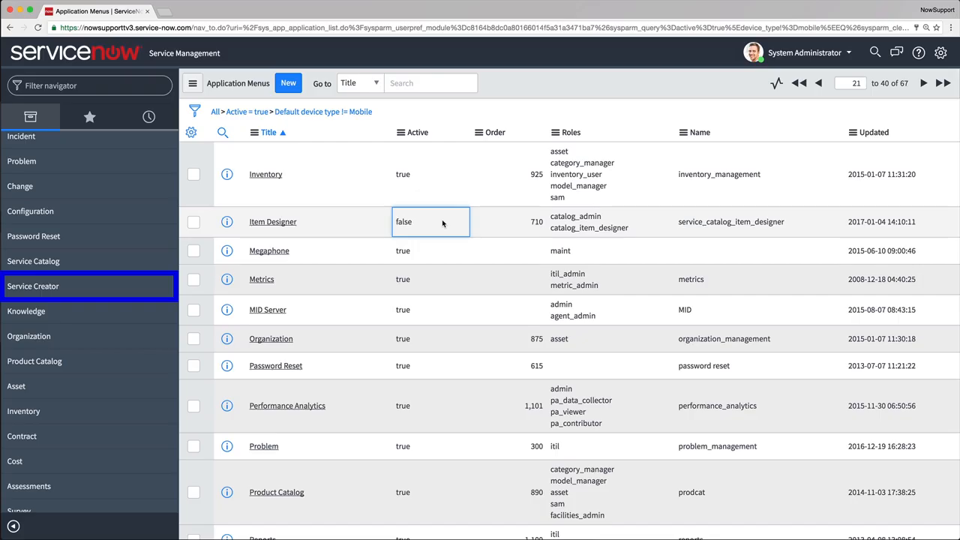
Reactivate the Item Designer application menu by setting its Active value to true.
{"action": "double_click", "coordinate": [442, 222]}
{"action": "left_click", "coordinate": [416, 221]}
{"action": "left_click", "coordinate": [419, 216]}
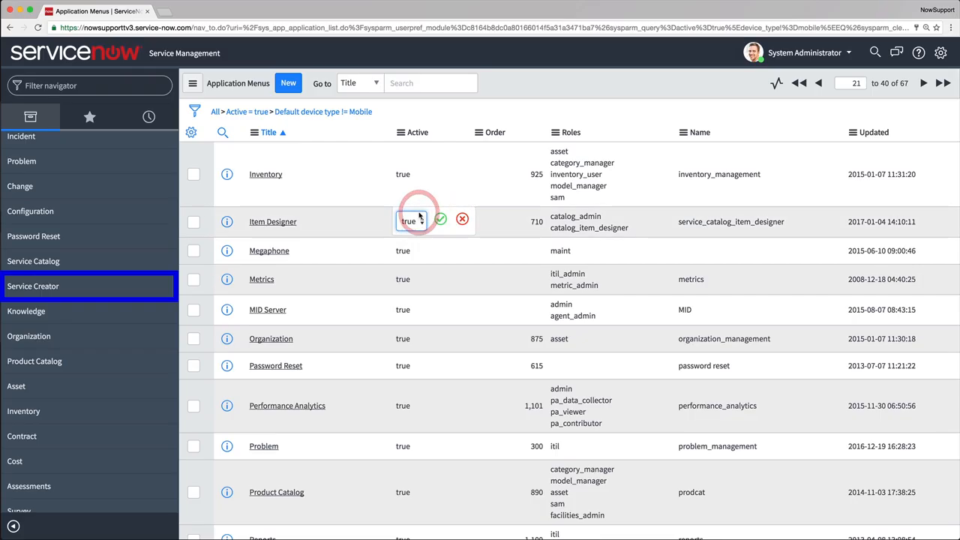
{"action": "left_click", "coordinate": [440, 218]}
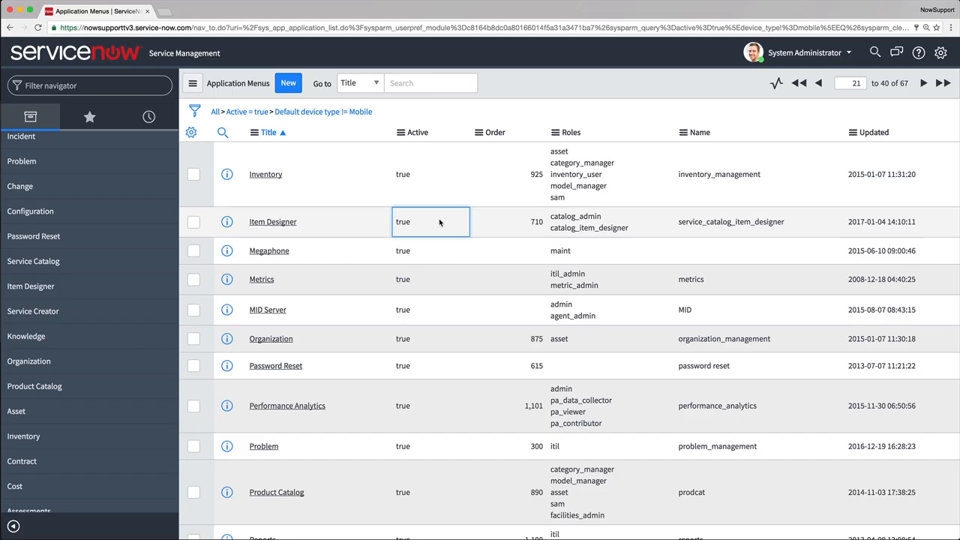
Open the Item Designer application menu and check the Active values of its modules.
{"action": "left_click", "coordinate": [278, 223]}
{"action": "scroll", "coordinate": [275, 225], "scroll_direction": "down", "scroll_amount": 8}
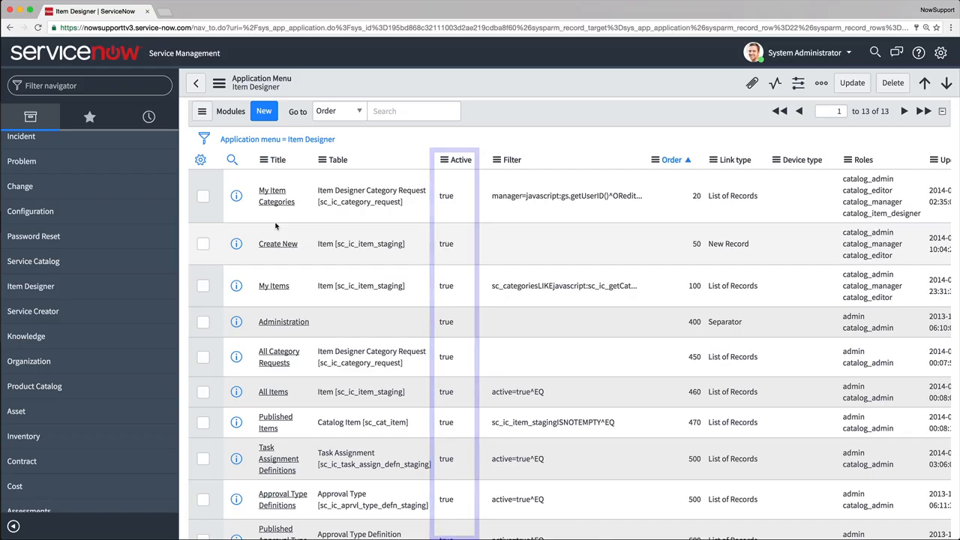
Edit the Asset application menu so that admin is its only selected role.
{"action": "scroll", "coordinate": [82, 307], "scroll_direction": "down", "scroll_amount": 2}
{"action": "scroll", "coordinate": [84, 307], "scroll_direction": "down", "scroll_amount": 1}
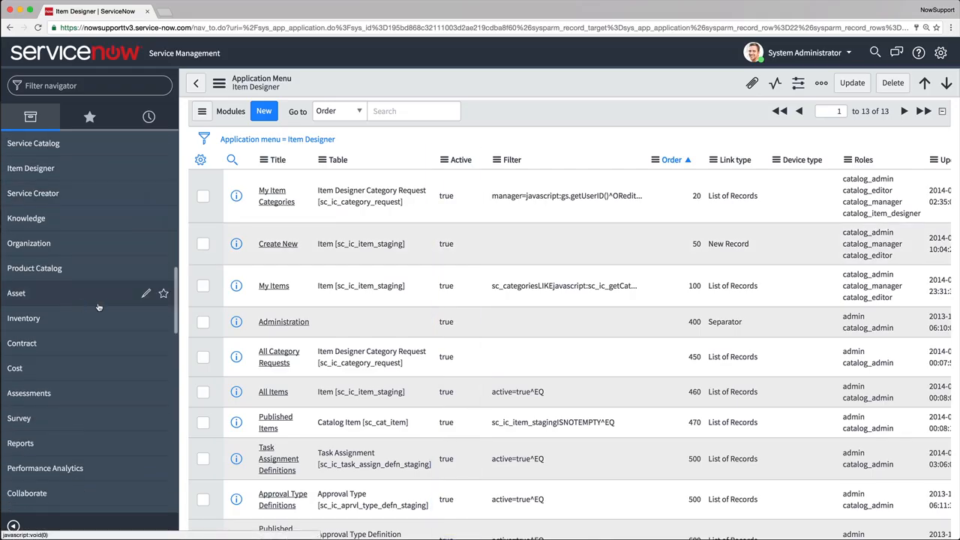
{"action": "left_click", "coordinate": [147, 294]}
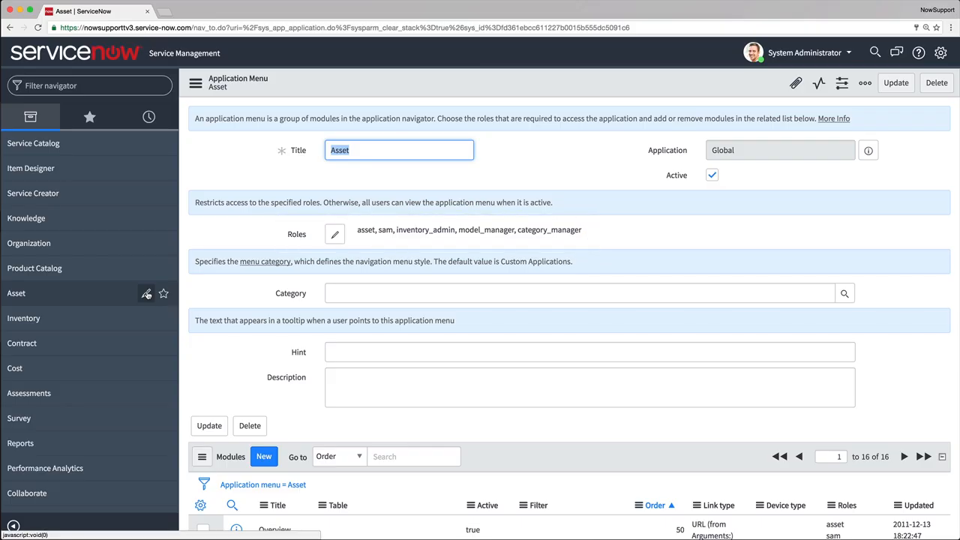
{"action": "left_click", "coordinate": [334, 234]}
{"action": "double_click", "coordinate": [426, 181]}
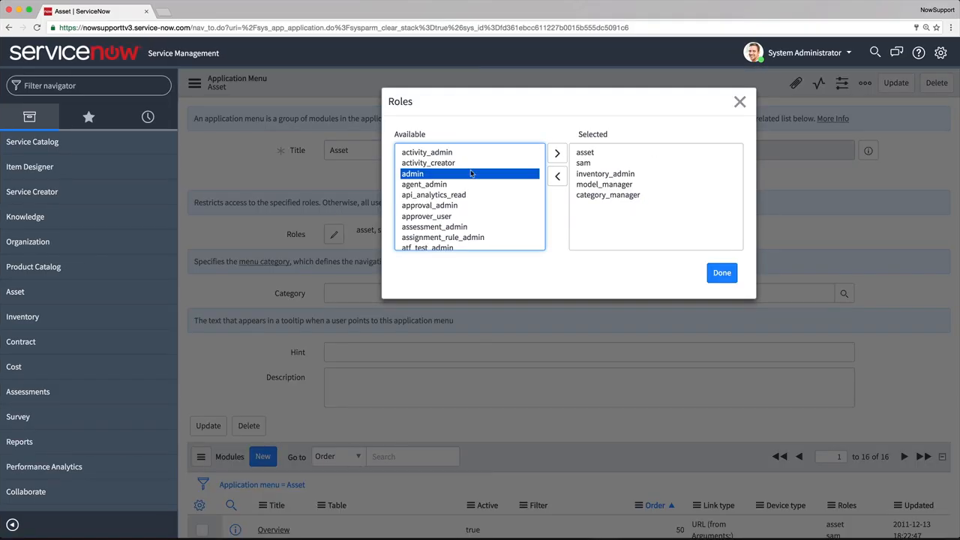
{"action": "left_click", "coordinate": [589, 195]}
{"action": "left_click", "coordinate": [589, 153], "text": "shift"}
{"action": "left_click", "coordinate": [557, 176]}
{"action": "left_click", "coordinate": [716, 273]}
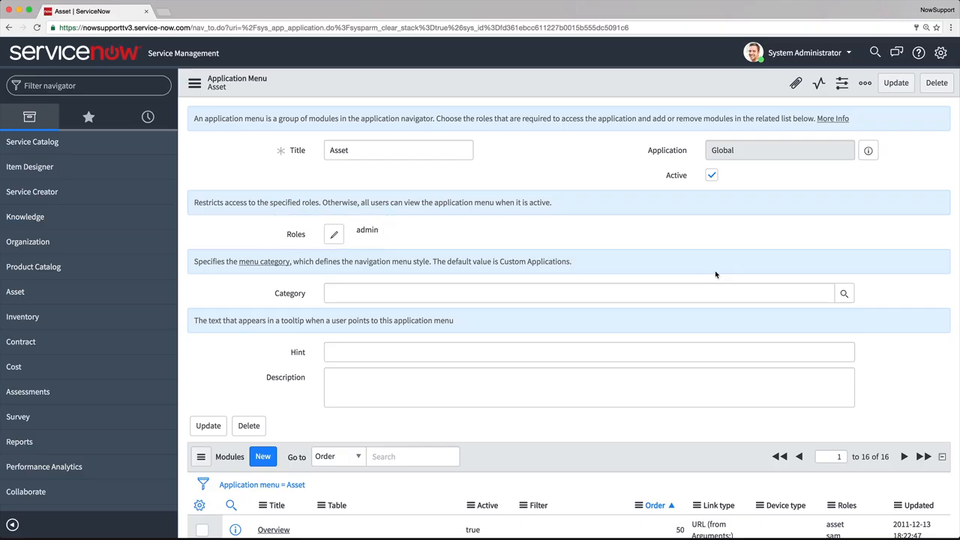
Open the Asset menu's Overview module and inspect its role selection without changing it.
{"action": "scroll", "coordinate": [715, 272], "scroll_direction": "down", "scroll_amount": 5}
{"action": "left_click", "coordinate": [273, 248]}
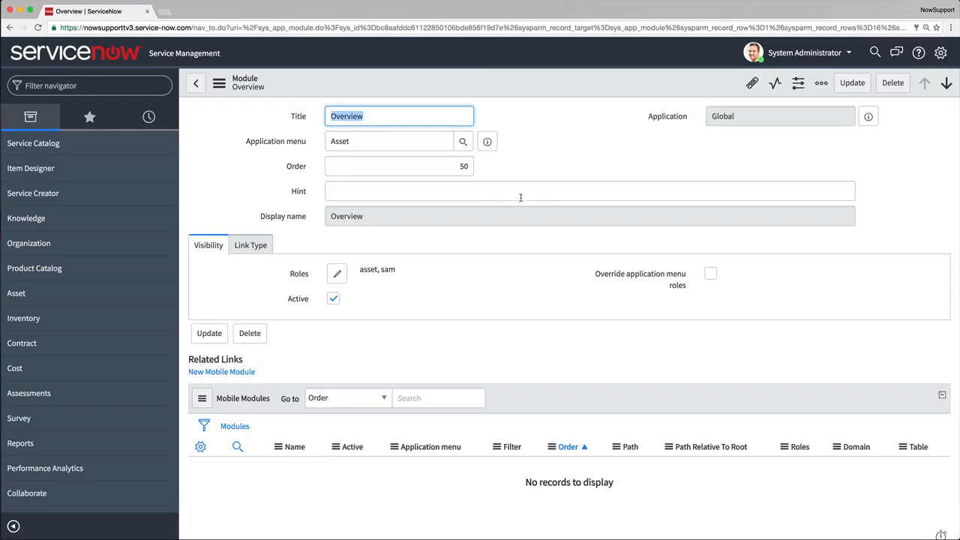
{"action": "left_click", "coordinate": [338, 272]}
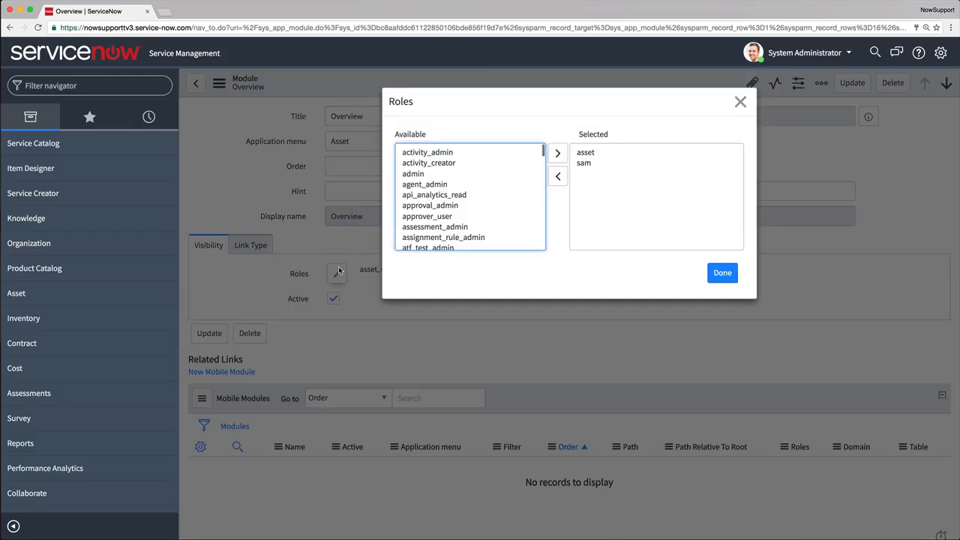
{"action": "left_click", "coordinate": [747, 109]}
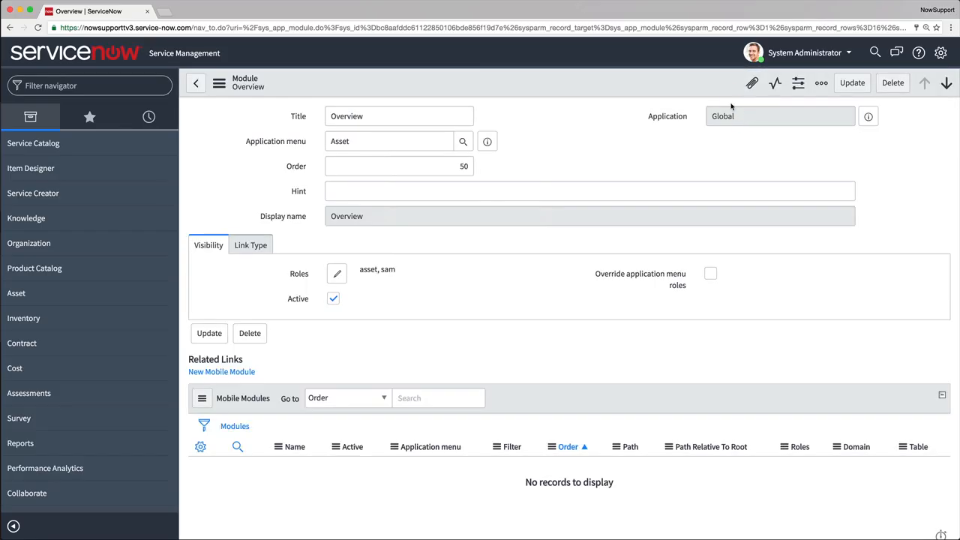
Filter the navigator for "system definition" and return to the Application Menus list.
{"action": "left_click", "coordinate": [115, 84]}
{"action": "type", "text": "system definition"}
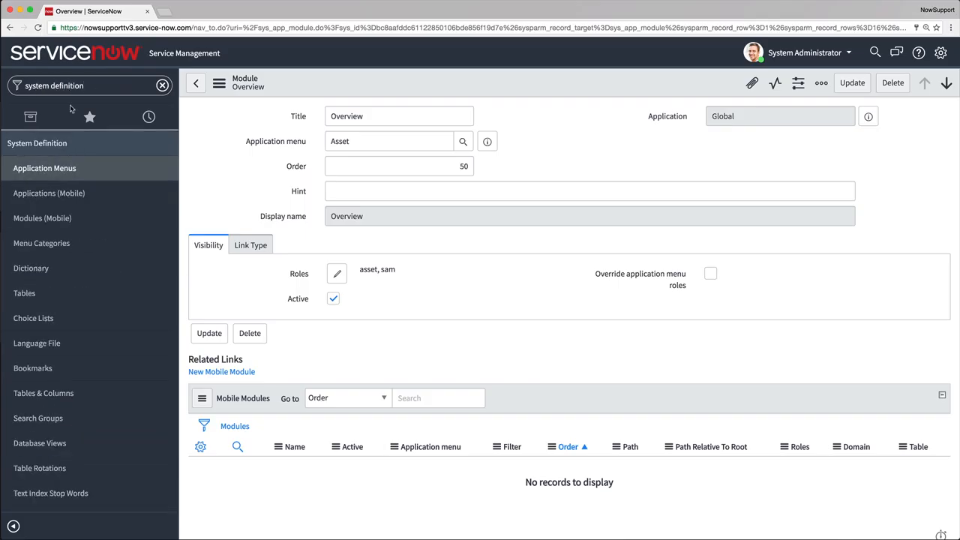
{"action": "left_click", "coordinate": [45, 168]}
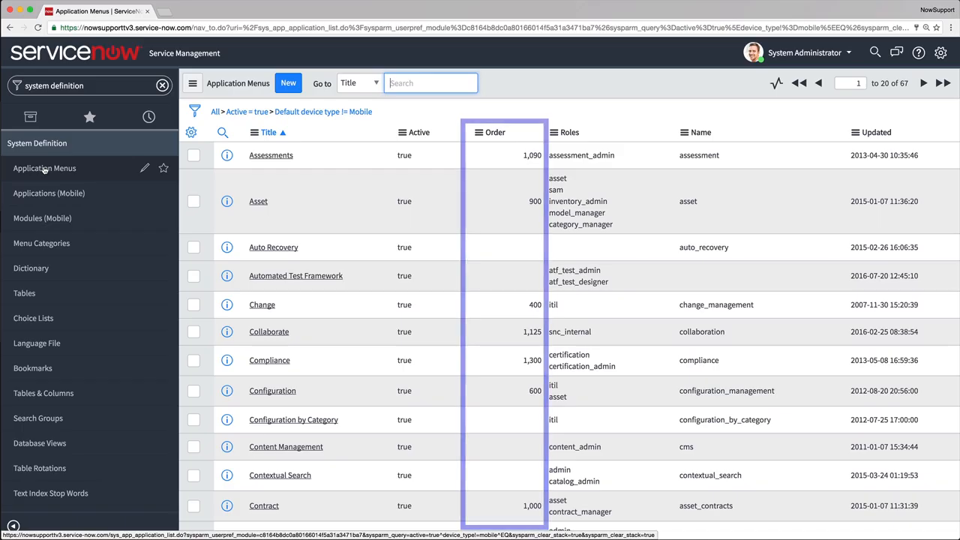
Go to titles from "service" in the application menus list and open the Service Desk menu's modules.
{"action": "type", "text": "ser"}
{"action": "key", "text": "Return"}
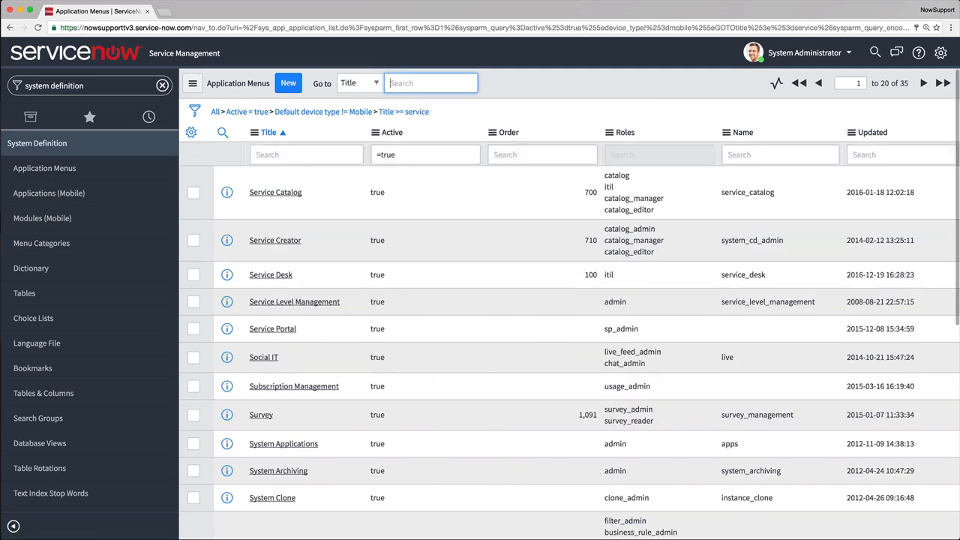
{"action": "left_click", "coordinate": [271, 275]}
{"action": "scroll", "coordinate": [284, 275], "scroll_direction": "down", "scroll_amount": 3}
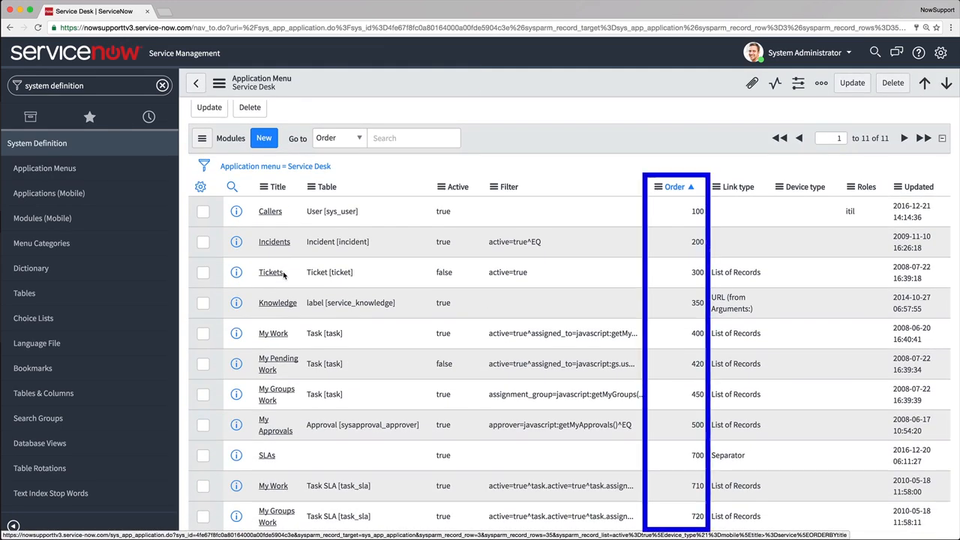
Clear the navigator filter and locate the Service Desk application to examine its module order.
{"action": "left_click", "coordinate": [162, 86]}
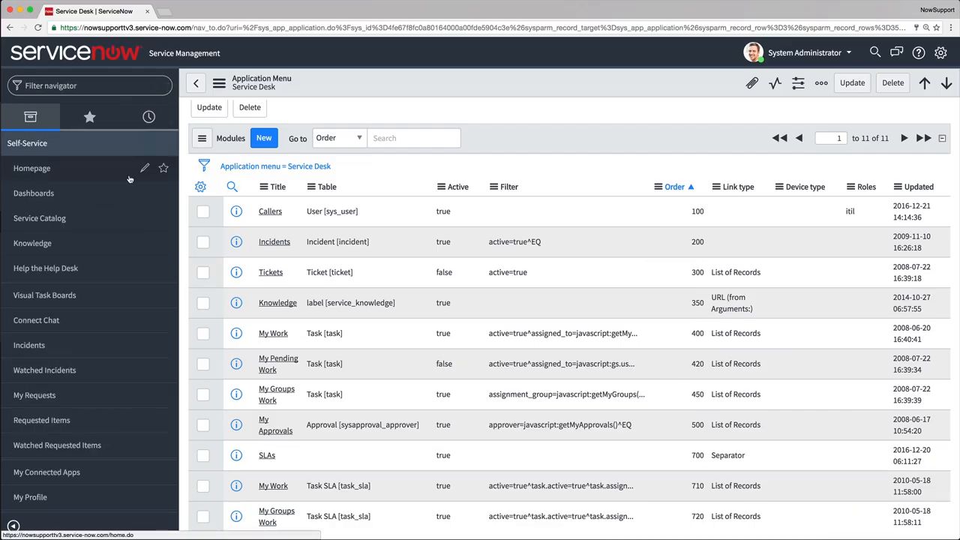
{"action": "scroll", "coordinate": [64, 280], "scroll_direction": "down", "scroll_amount": 10}
{"action": "left_click", "coordinate": [64, 281]}
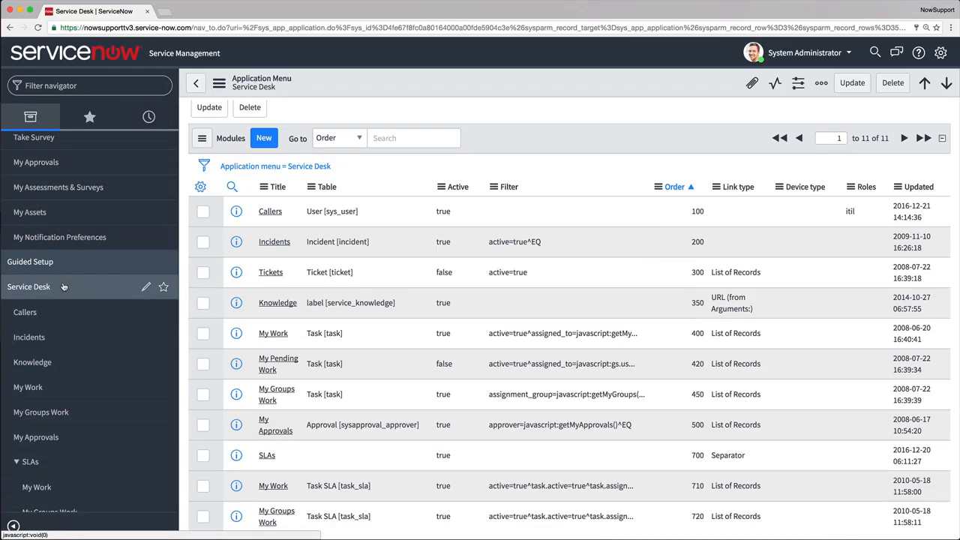
Set the Callers module's order to 250 and update the Service Desk application menu.
{"action": "left_click", "coordinate": [696, 210]}
{"action": "left_click", "coordinate": [696, 210]}
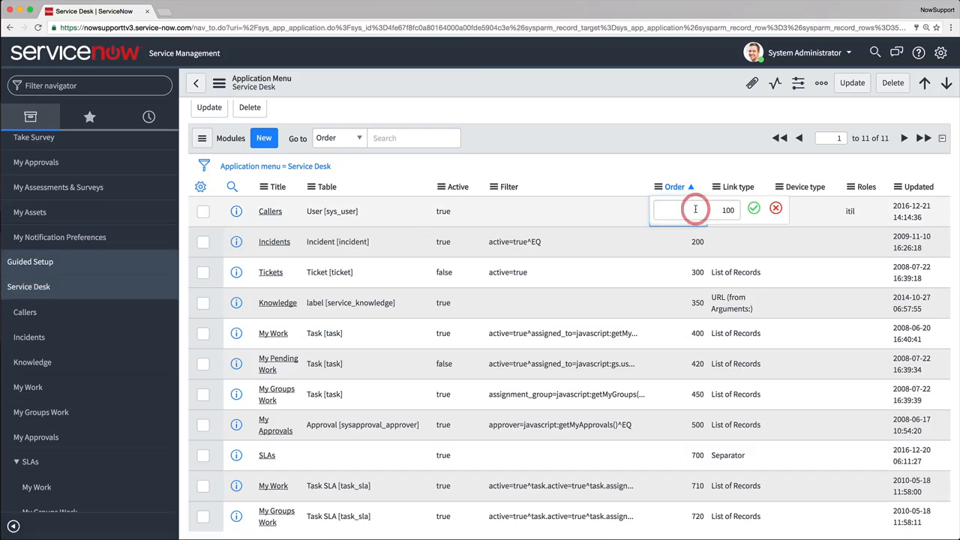
{"action": "type", "text": "250"}
{"action": "left_click", "coordinate": [754, 208]}
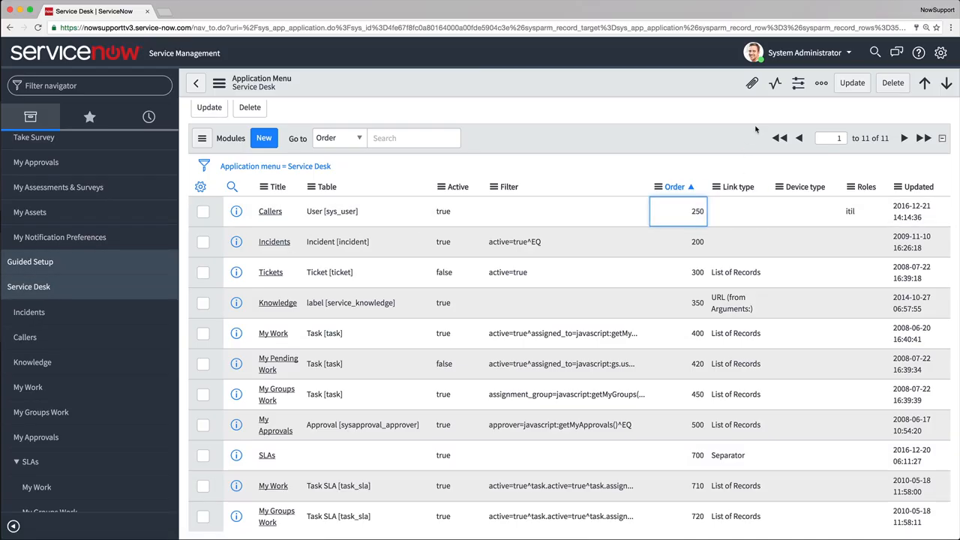
{"action": "left_click", "coordinate": [848, 83]}
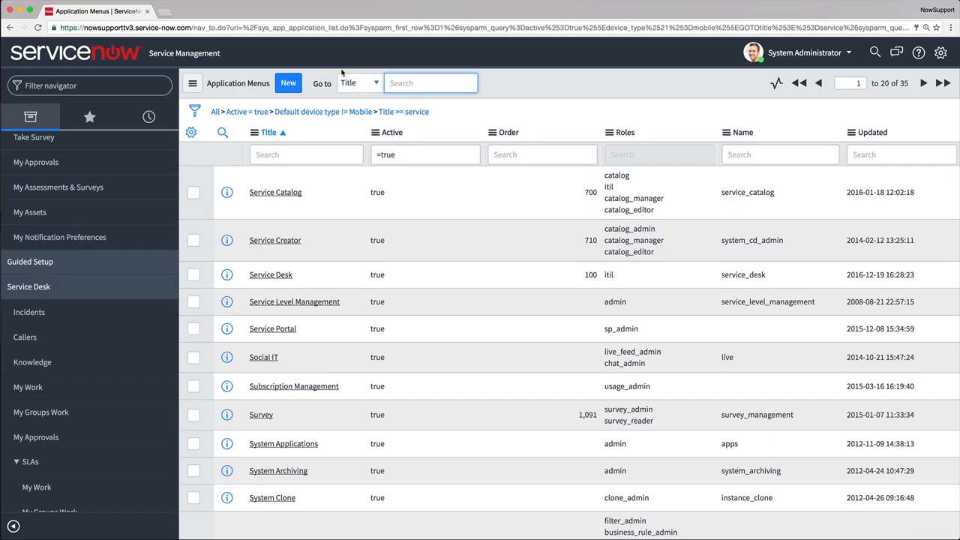
Create and submit a new application menu titled "Sample menu".
{"action": "left_click", "coordinate": [291, 81]}
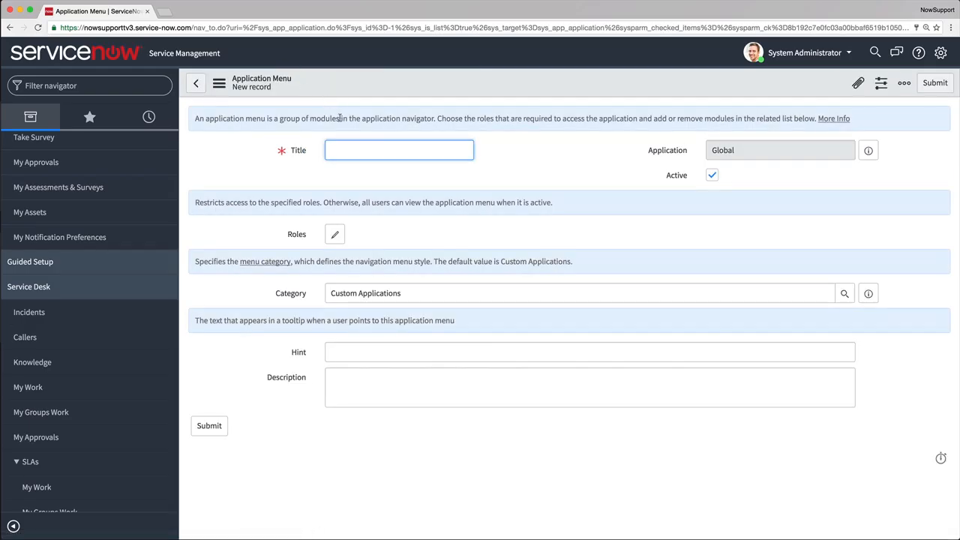
{"action": "left_click", "coordinate": [345, 147]}
{"action": "type", "text": "Sample menu"}
{"action": "left_click", "coordinate": [212, 427]}
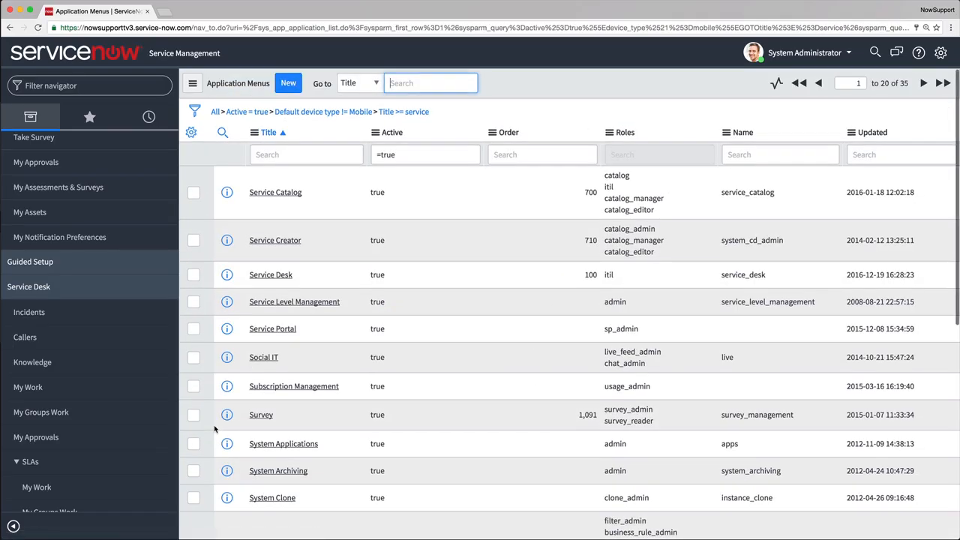
Look up "Sample menu" by title in the application menus list and open its record.
{"action": "type", "text": "Sample menu"}
{"action": "key", "text": "Return"}
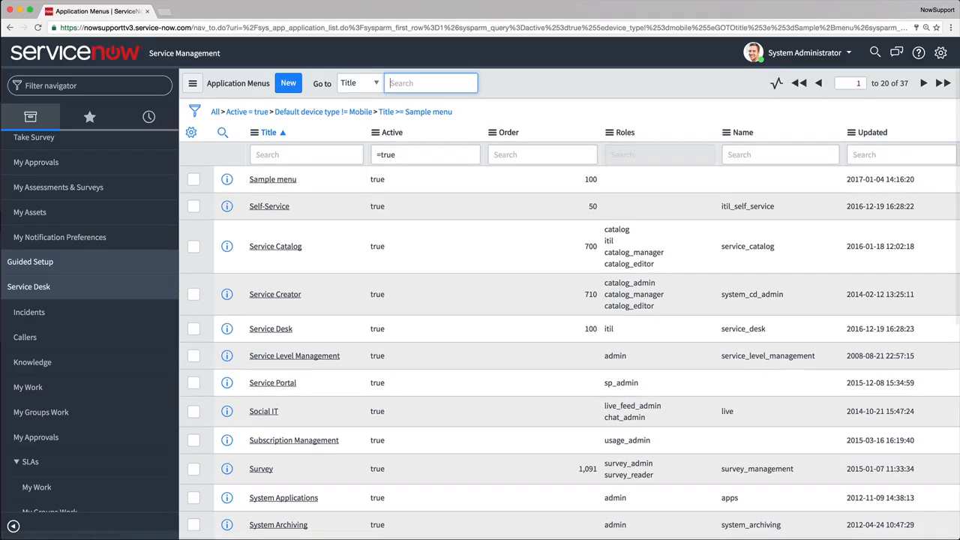
{"action": "left_click", "coordinate": [285, 180]}
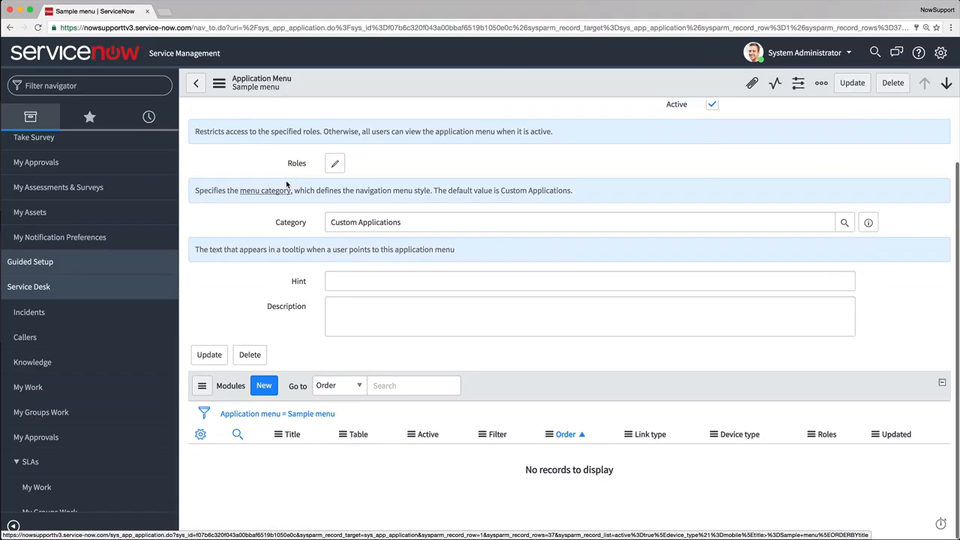
Start a new module under Sample menu with the title "Sample module" and order 100.
{"action": "left_click", "coordinate": [262, 384]}
{"action": "type", "text": "Sample module"}
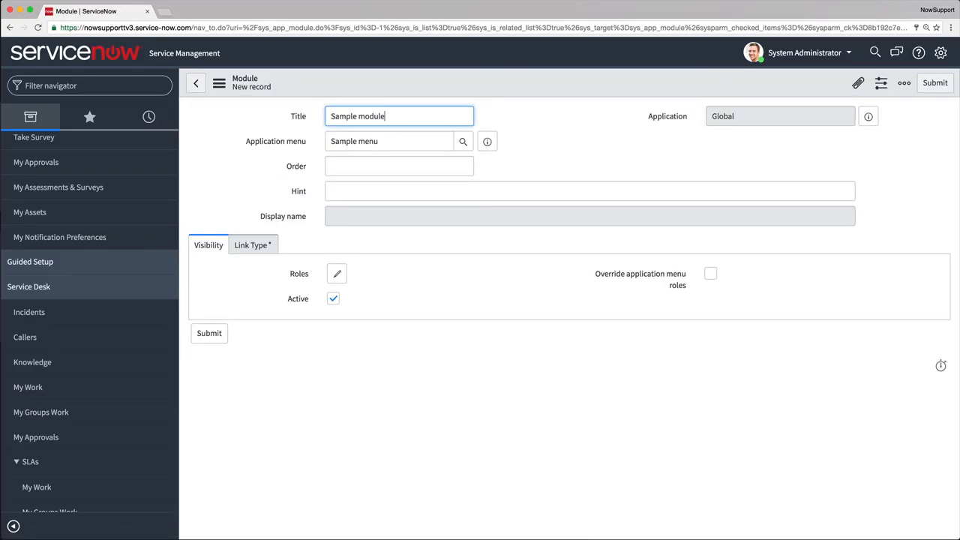
{"action": "left_click", "coordinate": [402, 160]}
{"action": "type", "text": "100"}
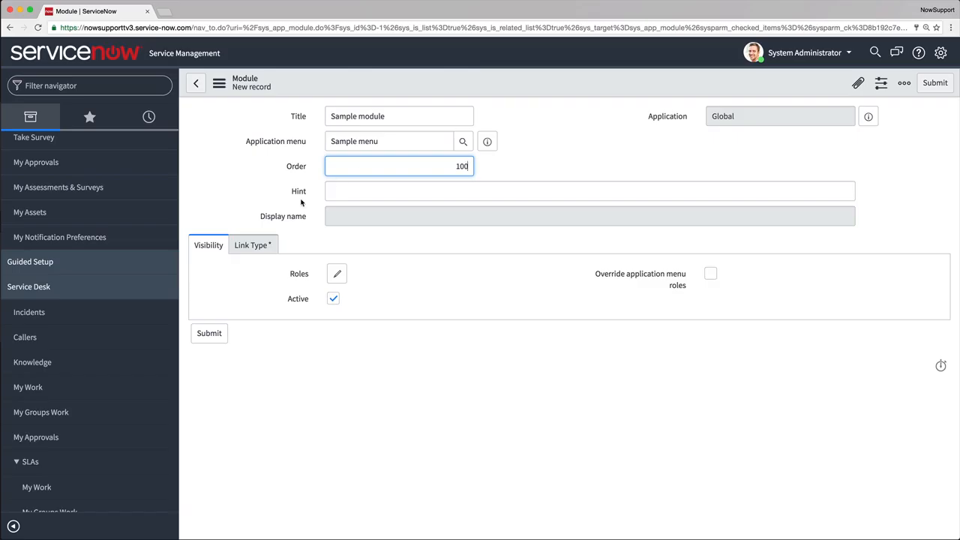
Choose Change Request [change_request] as the table for the module's List of Records link.
{"action": "left_click", "coordinate": [262, 241]}
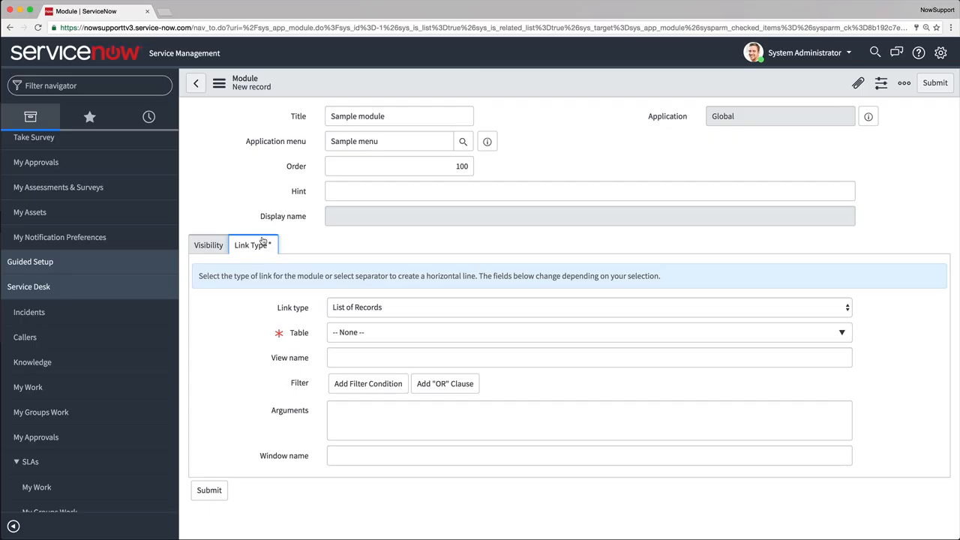
{"action": "left_click", "coordinate": [359, 332]}
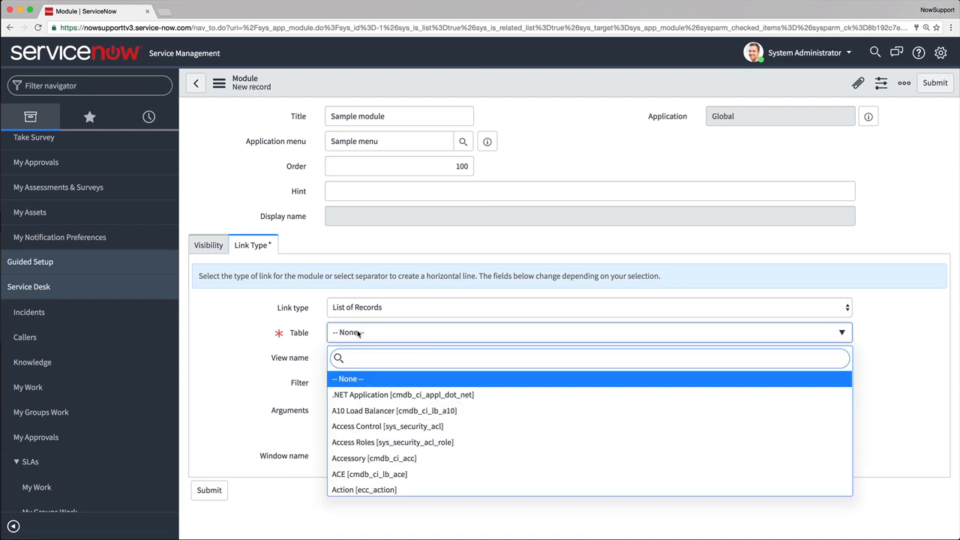
{"action": "type", "text": "change"}
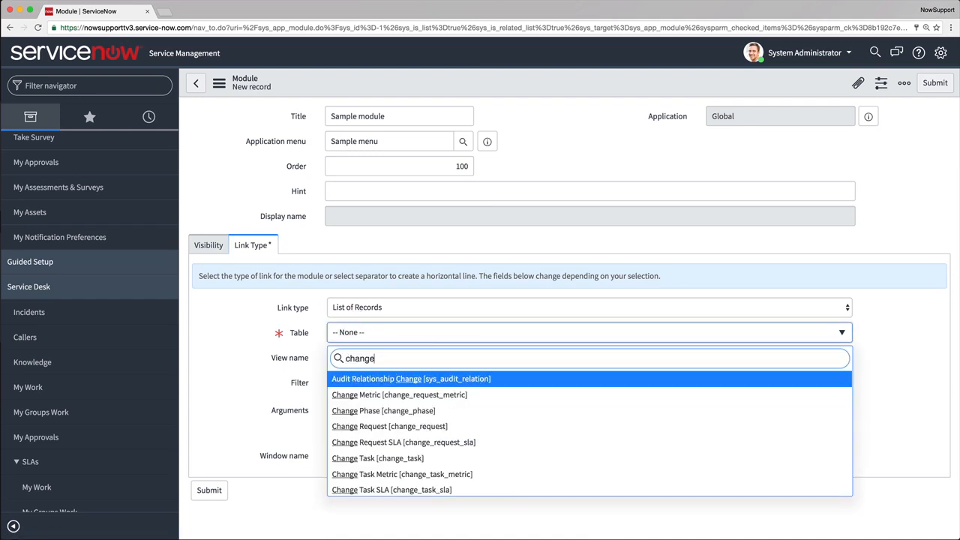
{"action": "left_click", "coordinate": [389, 426]}
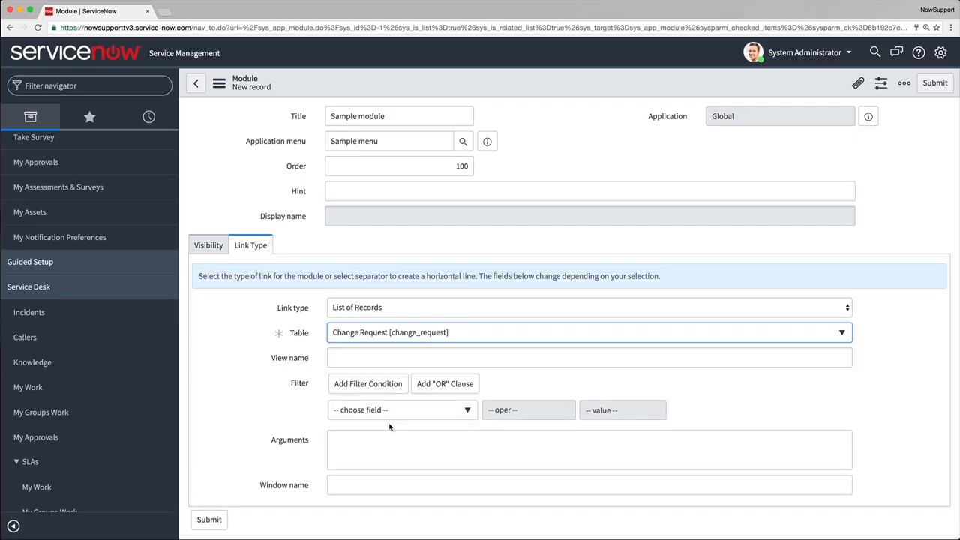
Add the filter condition Active is true to the module and submit it.
{"action": "left_click", "coordinate": [395, 410]}
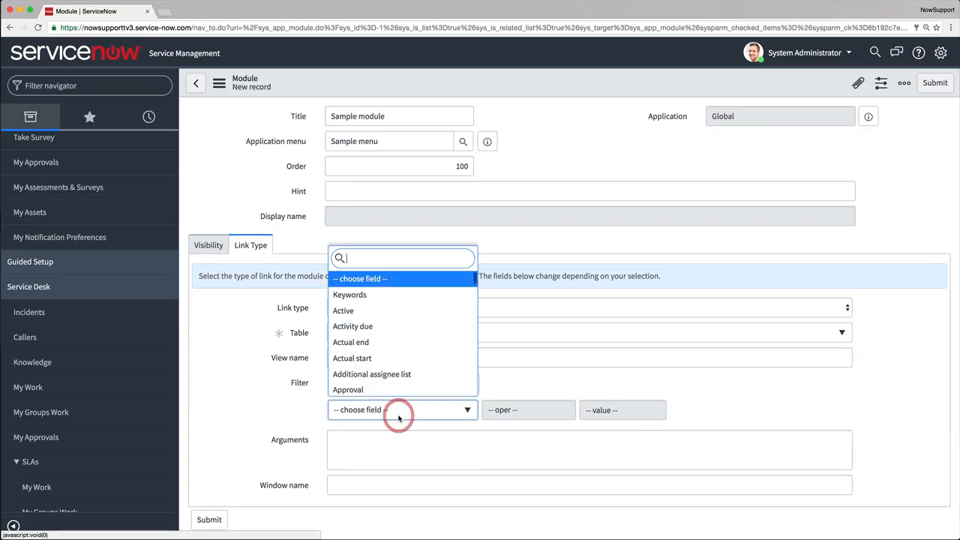
{"action": "left_click", "coordinate": [400, 308]}
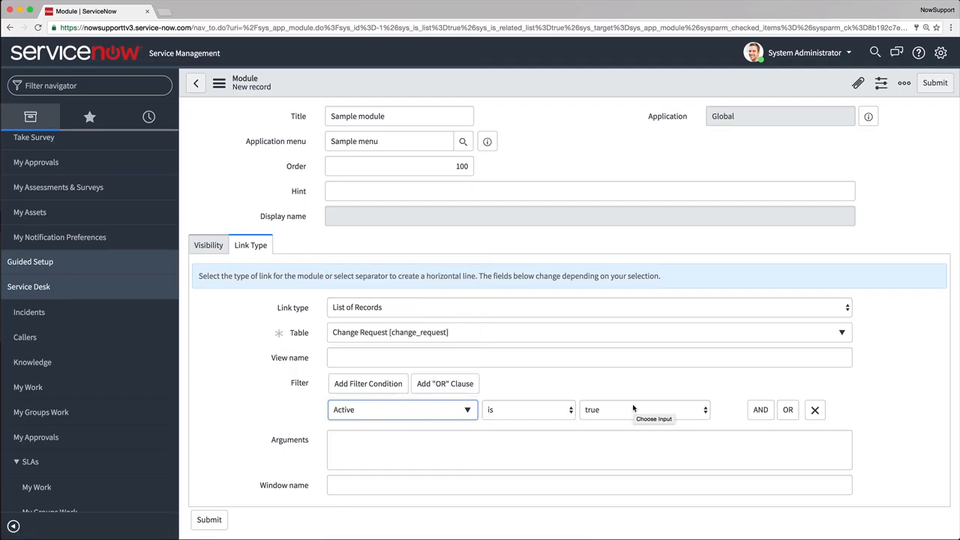
{"action": "left_click", "coordinate": [211, 519]}
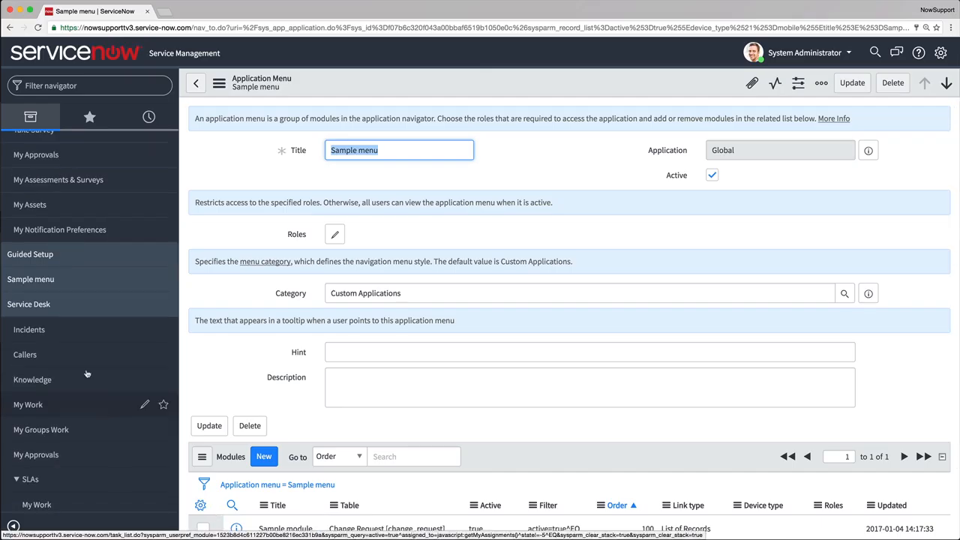
Open Sample module under Sample menu in the navigator to check its list of change requests.
{"action": "left_click", "coordinate": [49, 304]}
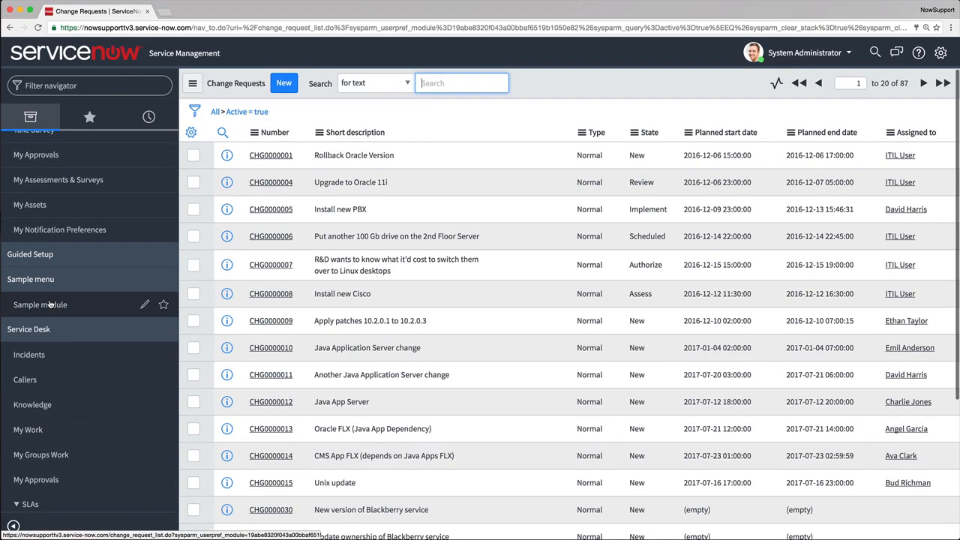